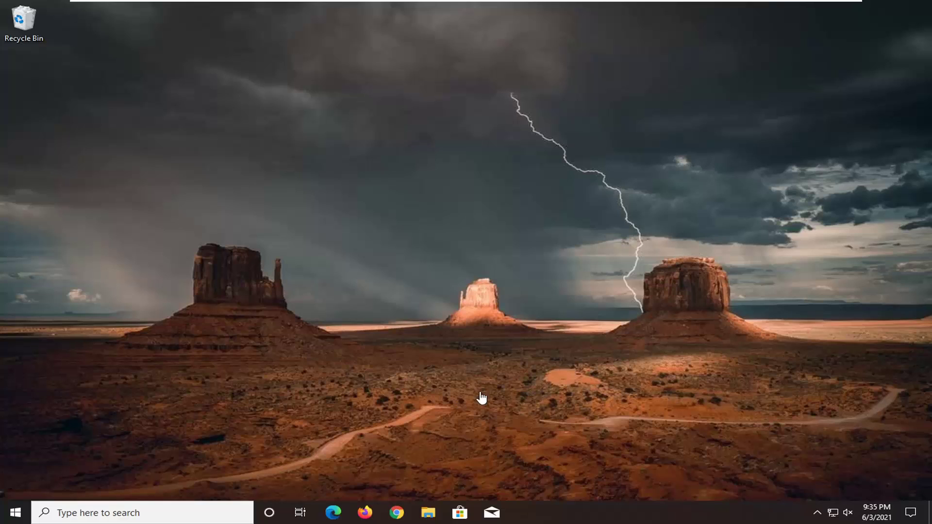
Step: Launch Chrome and run a search for 'autoruns for windows'
{"action": "left_click", "coordinate": [399, 512]}
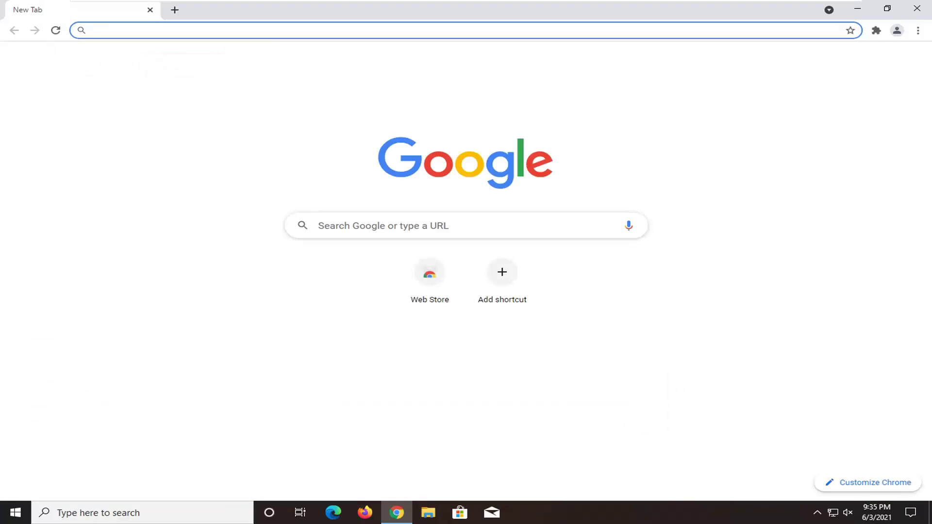
{"action": "type", "text": "autoruns "}
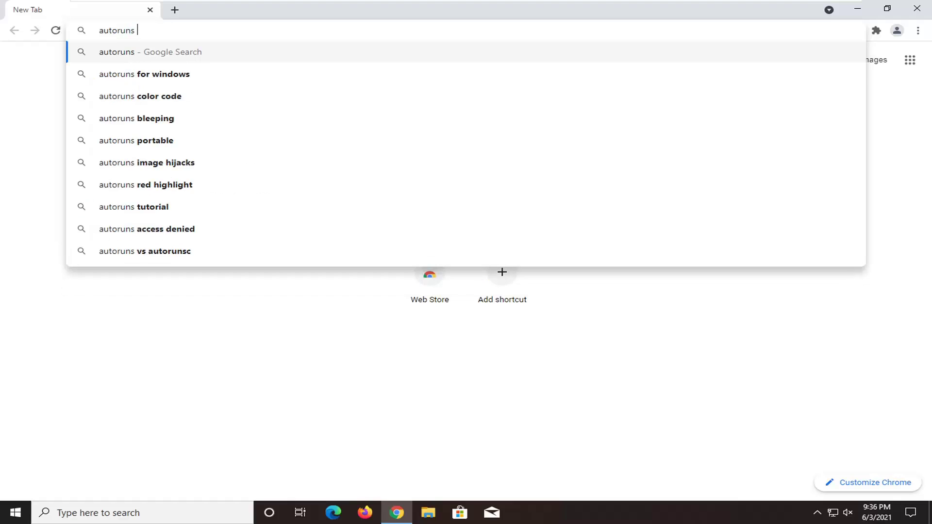
{"action": "type", "text": "for windows"}
{"action": "key", "text": "Return"}
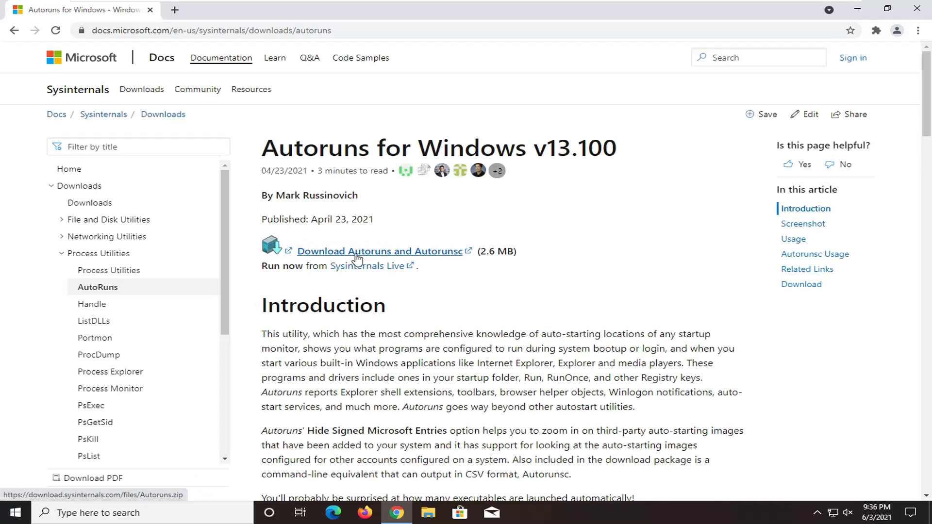
Step: Download Autoruns.zip from the Microsoft Docs page and open it with File Explorer
{"action": "left_click", "coordinate": [443, 259]}
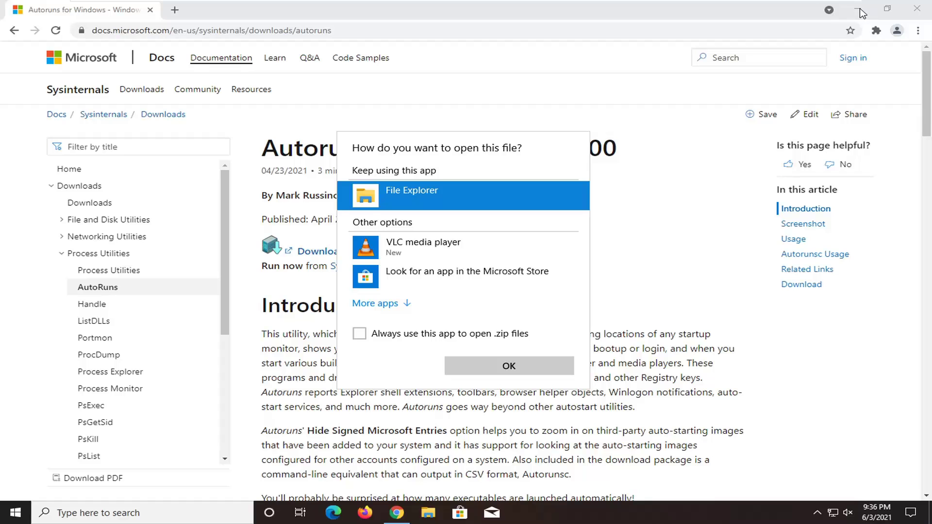
{"action": "key", "text": "Escape"}
{"action": "key", "text": "super+d"}
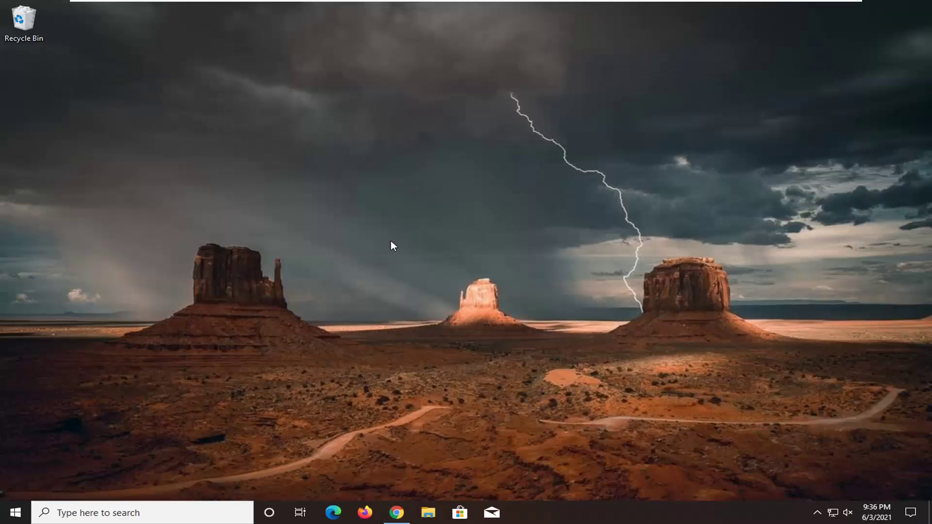
{"action": "left_click", "coordinate": [396, 513]}
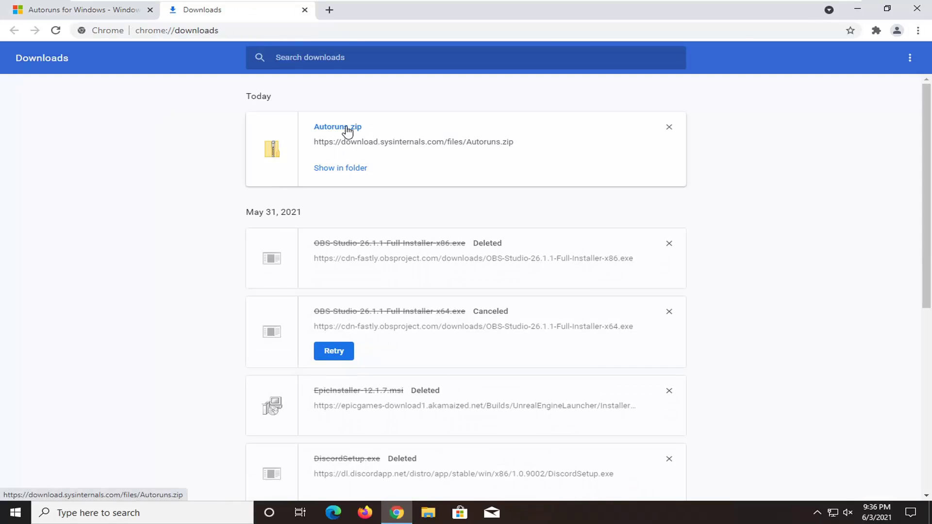
{"action": "left_click", "coordinate": [346, 127]}
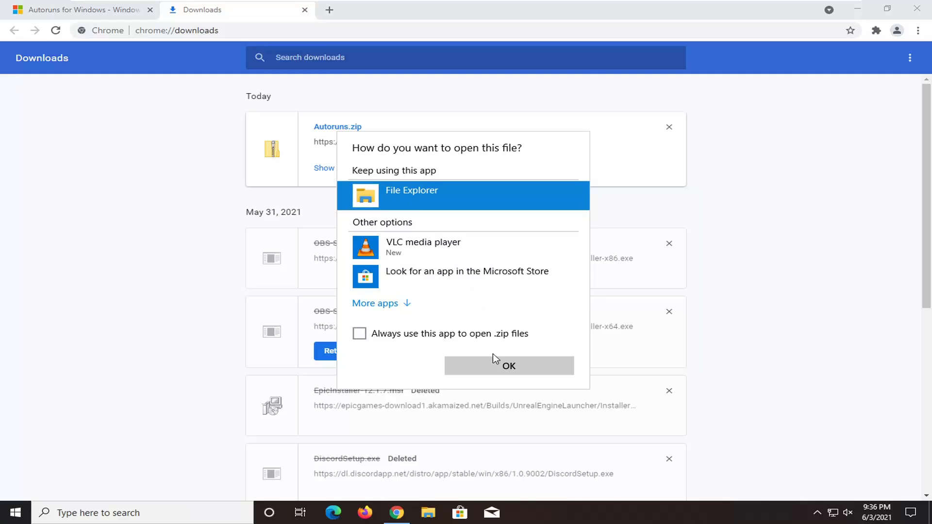
{"action": "left_click", "coordinate": [489, 368]}
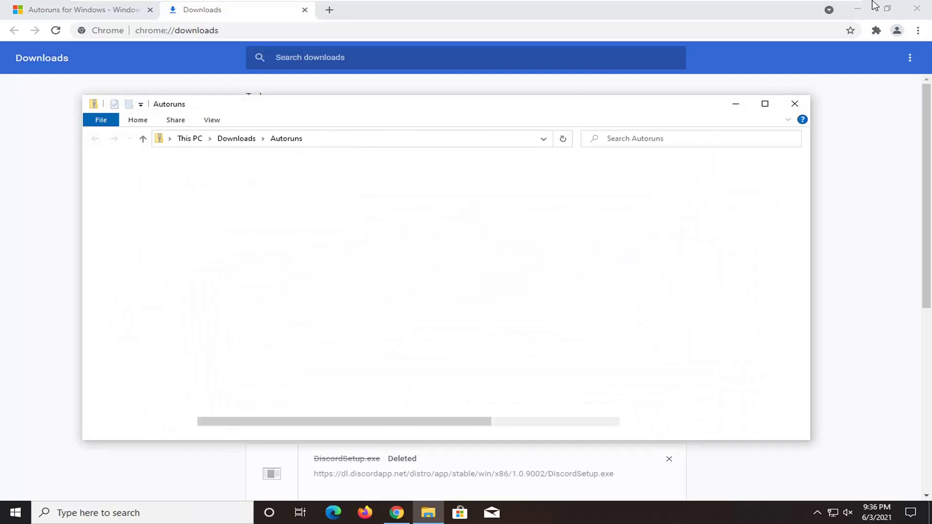
Step: Close Chrome and launch the Autoruns application directly from the zip folder
{"action": "left_click", "coordinate": [917, 9]}
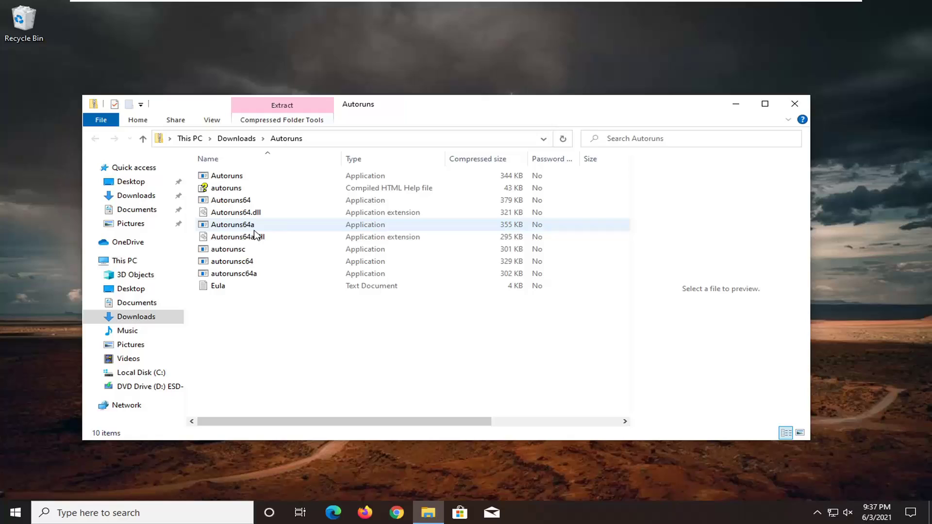
{"action": "left_click", "coordinate": [228, 178]}
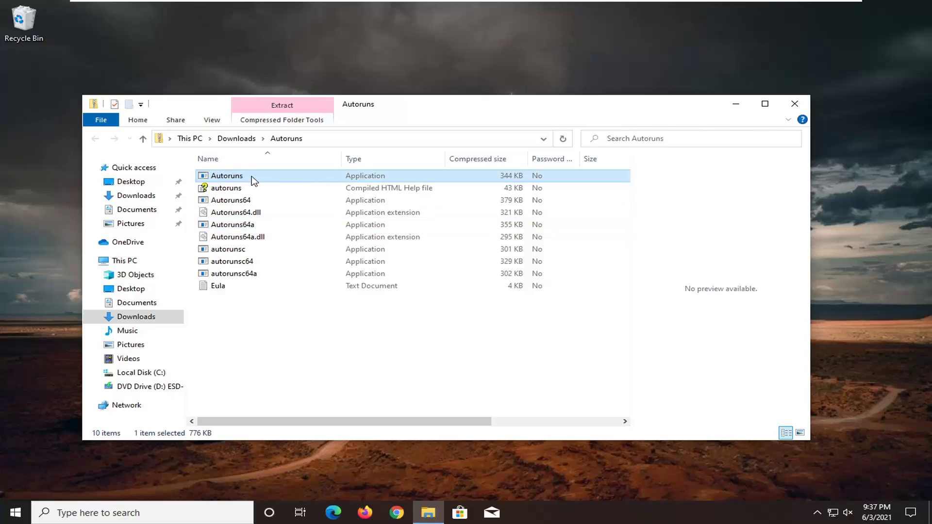
{"action": "left_click", "coordinate": [233, 201]}
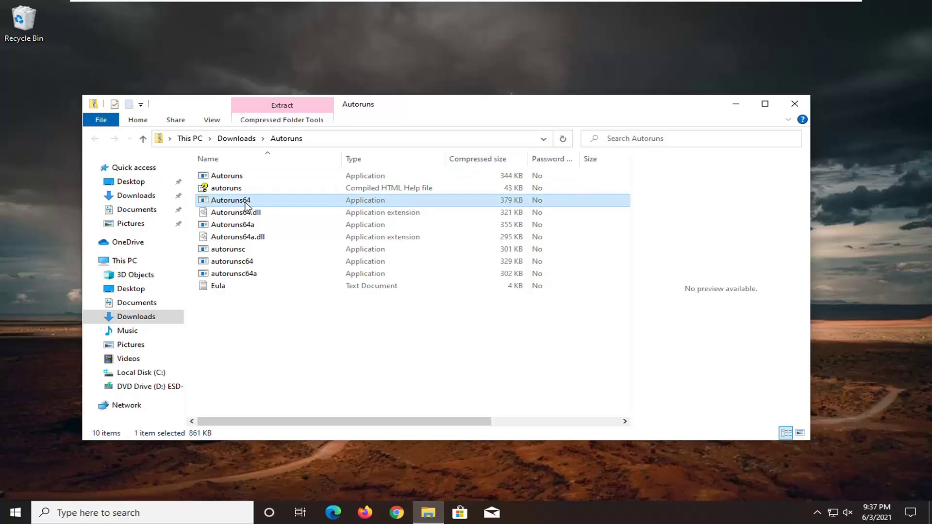
{"action": "left_click", "coordinate": [236, 177]}
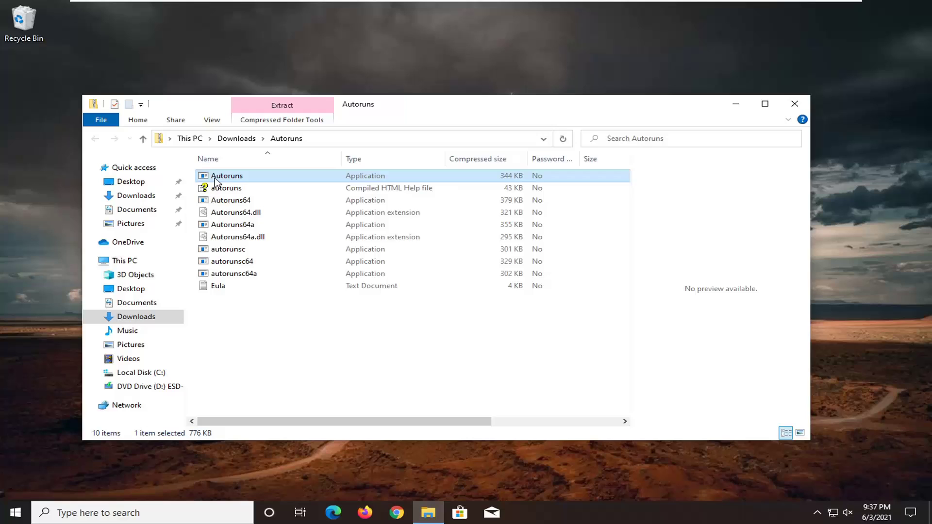
{"action": "double_click", "coordinate": [236, 176]}
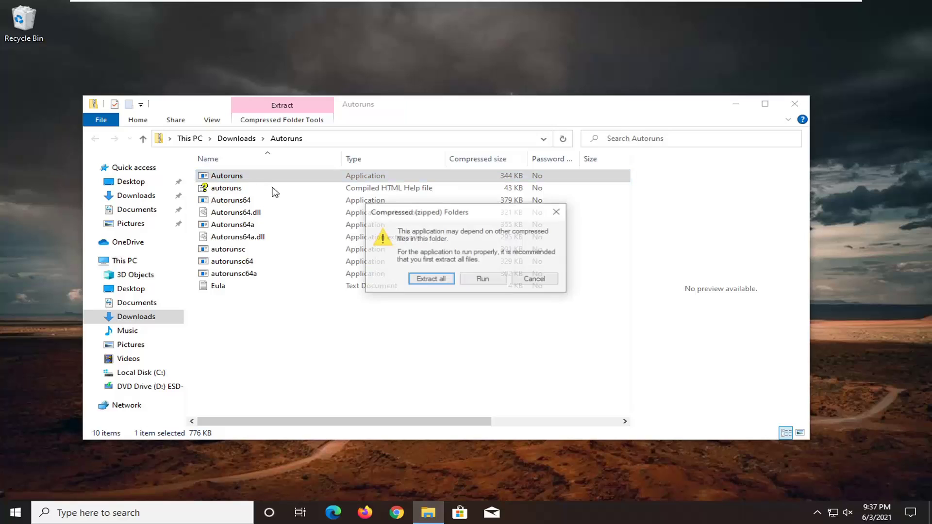
Step: Run Autoruns without extracting, allow it past the security warning, and agree to the Sysinternals license
{"action": "left_click", "coordinate": [480, 280]}
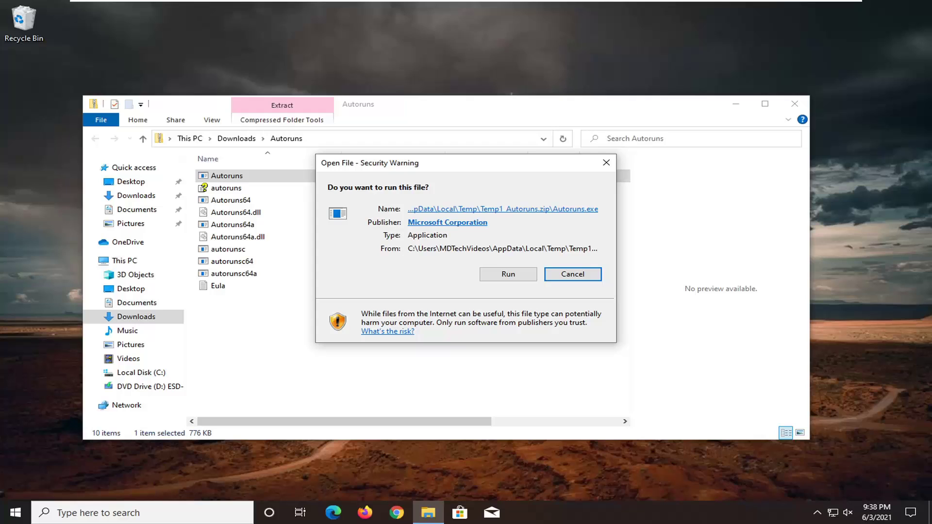
{"action": "left_click", "coordinate": [507, 274]}
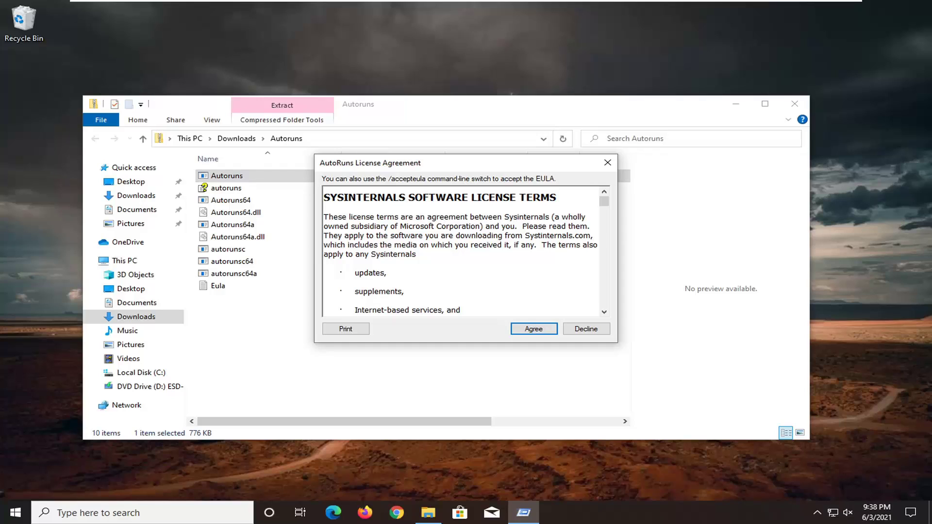
{"action": "left_click", "coordinate": [533, 329]}
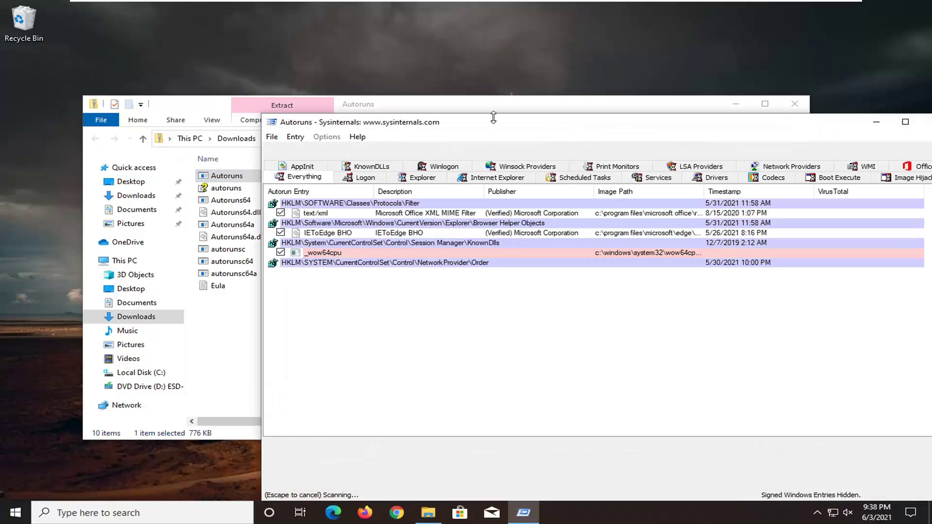
Step: Drag the Autoruns window up and left so it sits fully on screen while the scan finishes
{"action": "left_click_drag", "start_coordinate": [493, 118], "coordinate": [400, 67]}
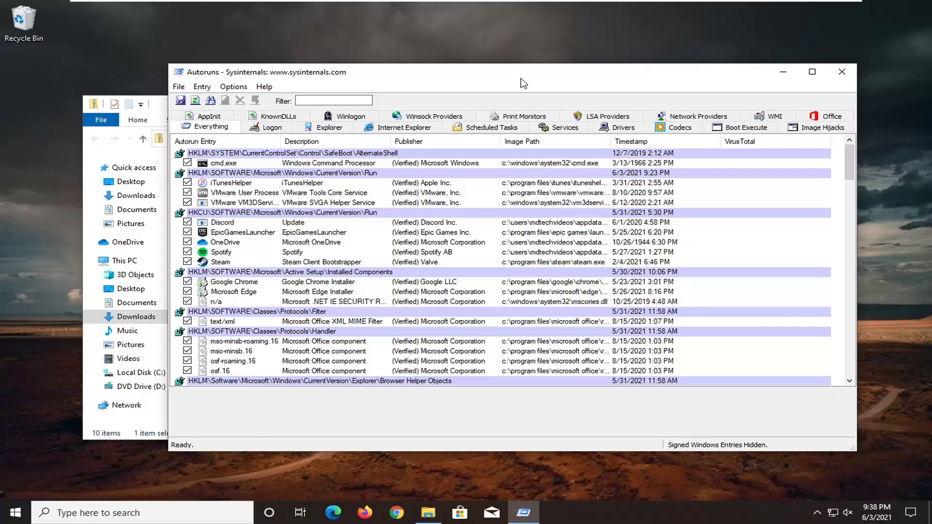
Step: Show the Scheduled Tasks entries, widen the Image Path column, and scroll through the task list
{"action": "left_click", "coordinate": [501, 128]}
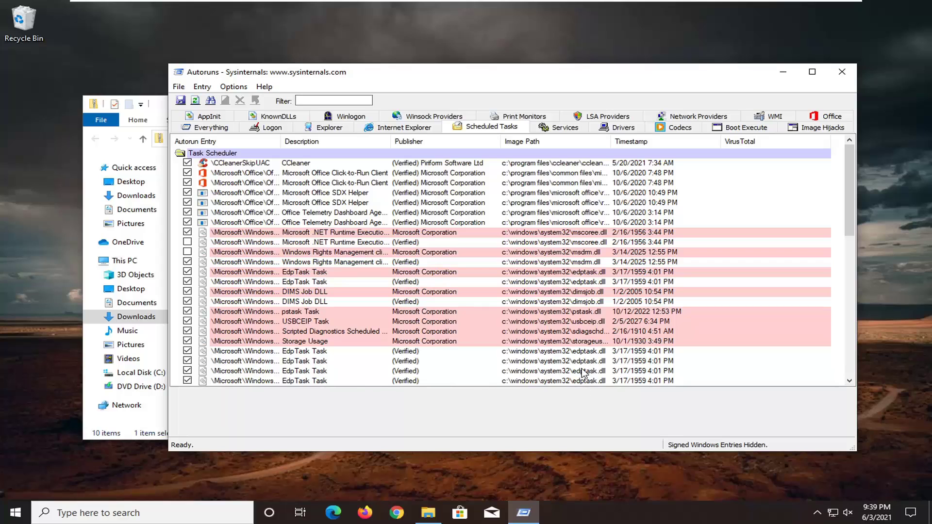
{"action": "scroll", "coordinate": [585, 373], "scroll_direction": "down", "scroll_amount": 10}
{"action": "scroll", "coordinate": [577, 346], "scroll_direction": "down", "scroll_amount": 1}
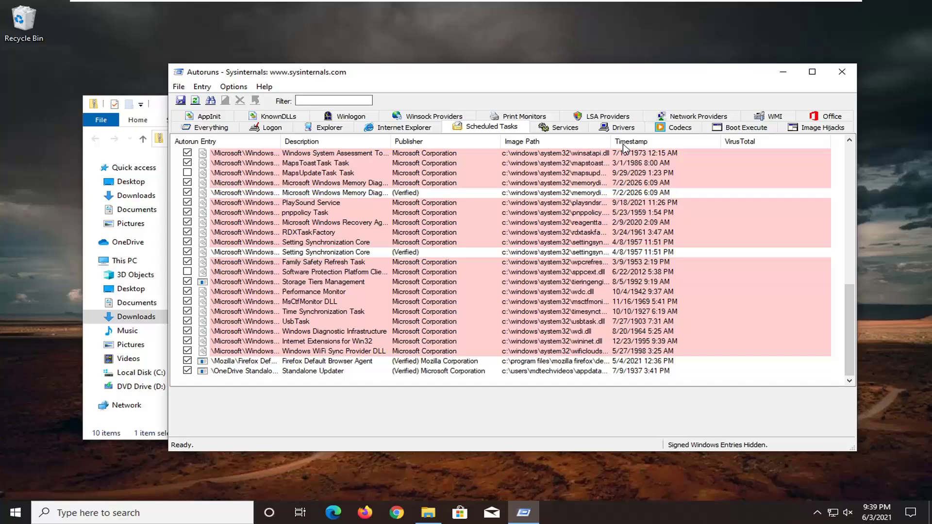
{"action": "left_click_drag", "start_coordinate": [607, 143], "coordinate": [687, 143]}
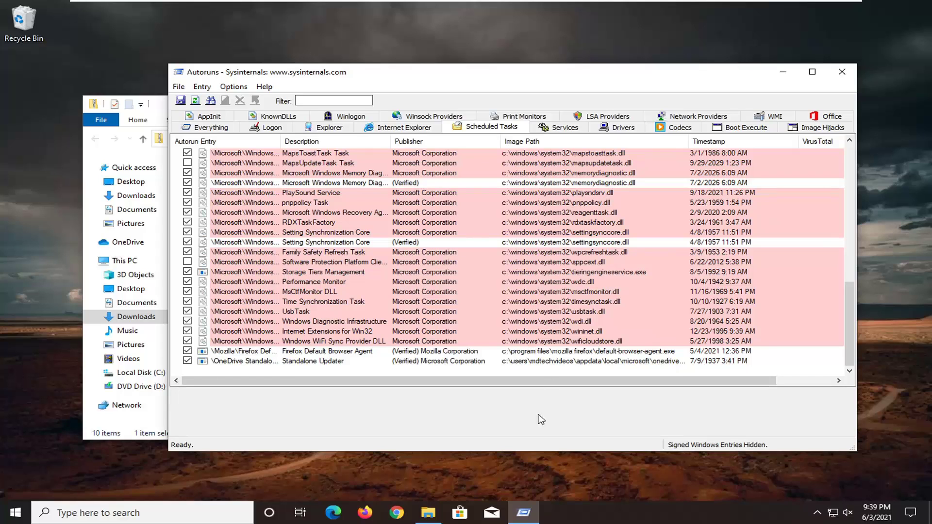
{"action": "scroll", "coordinate": [535, 300], "scroll_direction": "up", "scroll_amount": 13}
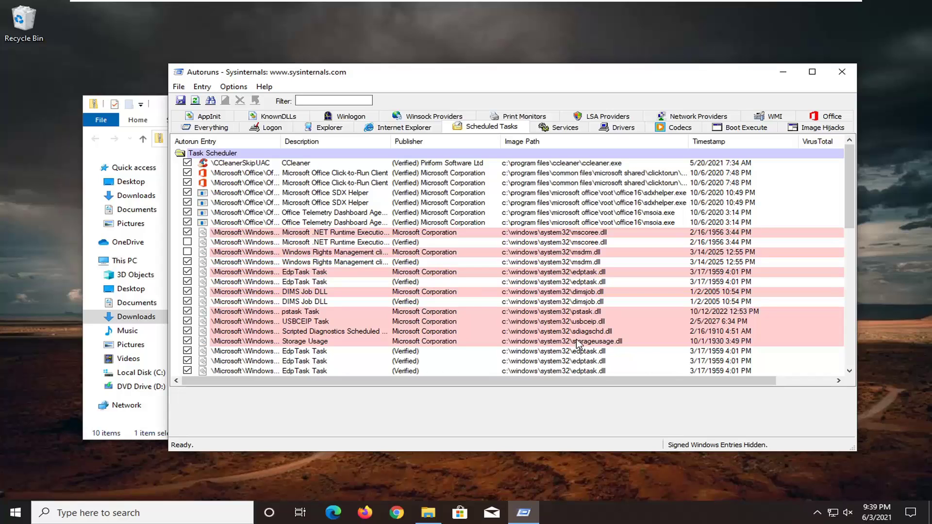
{"action": "scroll", "coordinate": [556, 343], "scroll_direction": "down", "scroll_amount": 3}
{"action": "scroll", "coordinate": [556, 342], "scroll_direction": "down", "scroll_amount": 3}
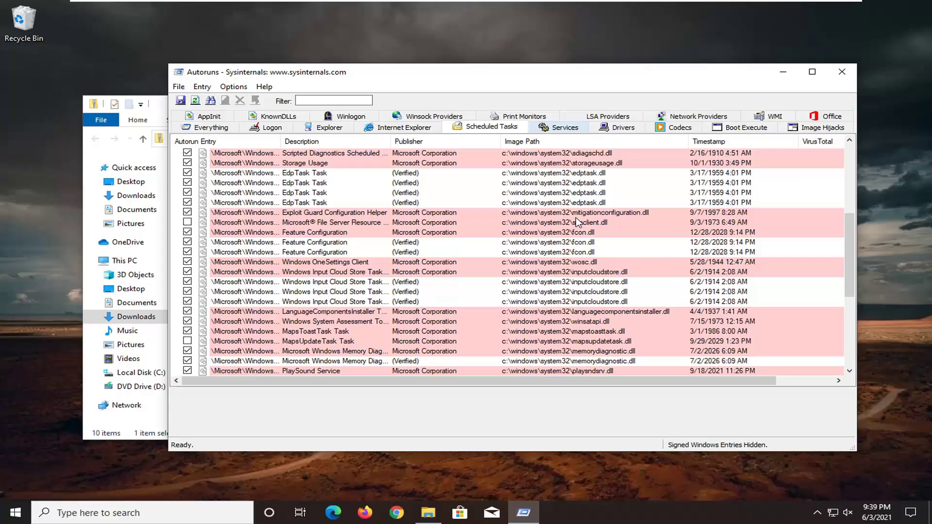
{"action": "scroll", "coordinate": [553, 251], "scroll_direction": "down", "scroll_amount": 6}
Step: Inspect the Performance Monitor wdc.dll task's actions without deleting it, then close Autoruns
{"action": "right_click", "coordinate": [540, 282]}
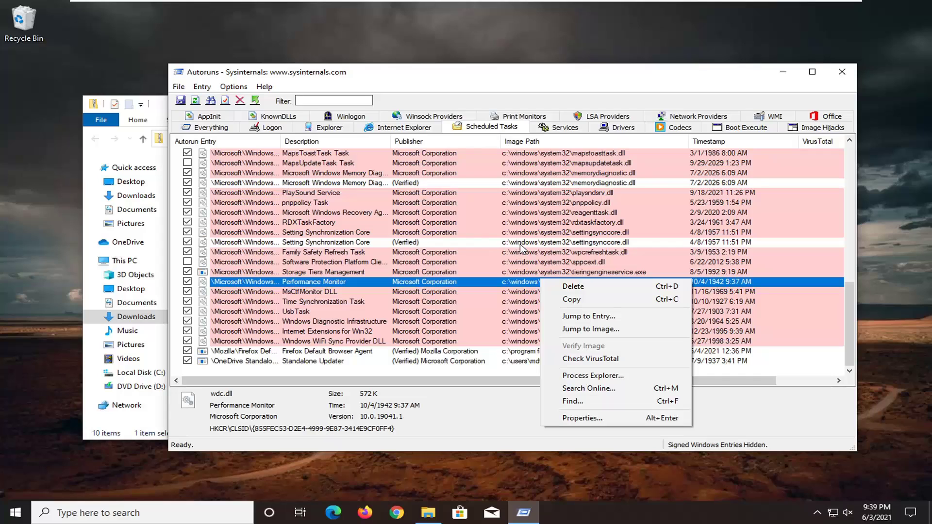
{"action": "left_click", "coordinate": [515, 73]}
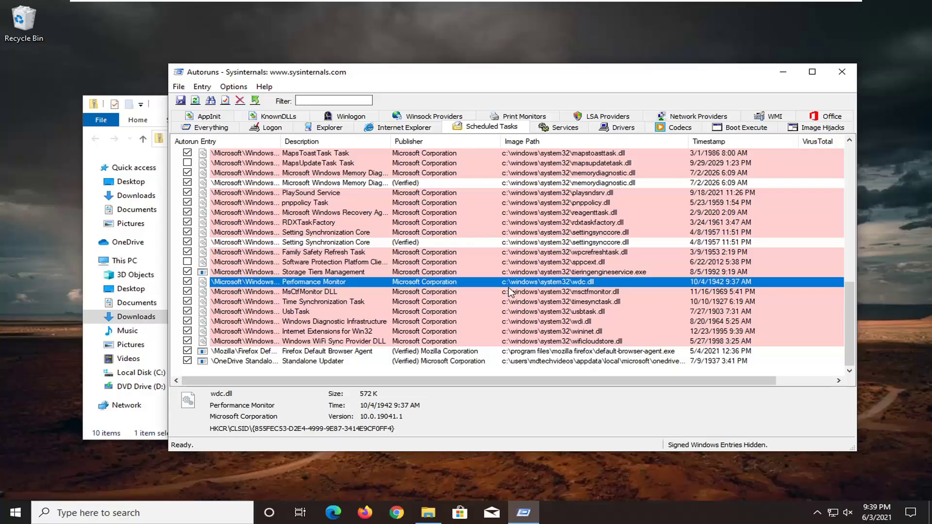
{"action": "scroll", "coordinate": [528, 272], "scroll_direction": "up", "scroll_amount": 12}
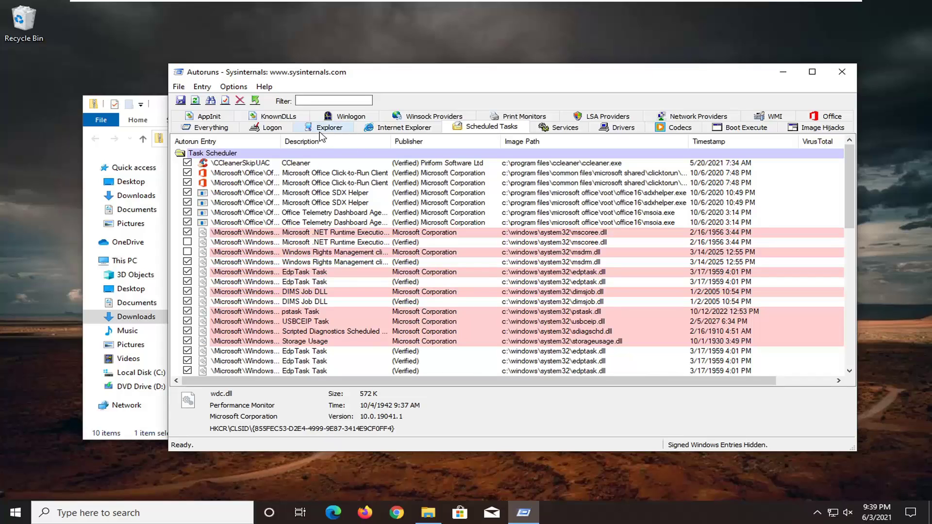
{"action": "left_click", "coordinate": [827, 73]}
{"action": "left_click", "coordinate": [920, 6]}
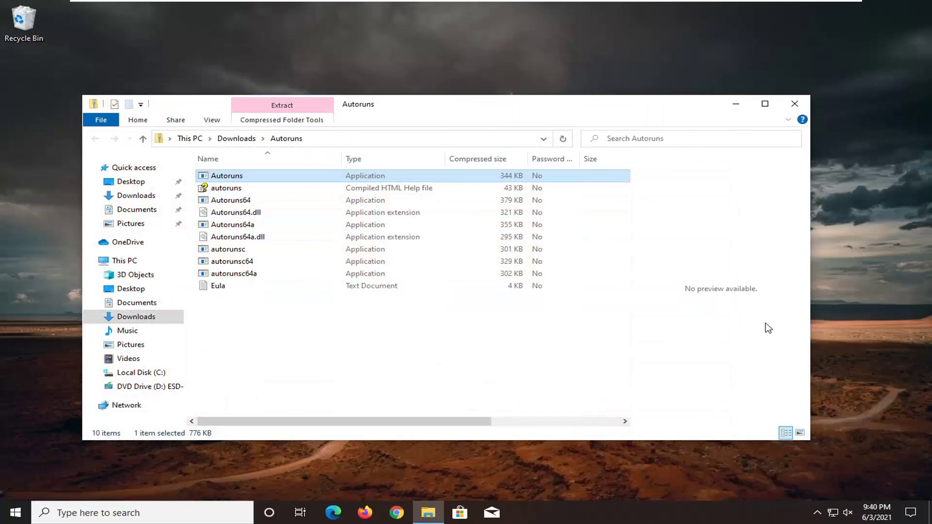